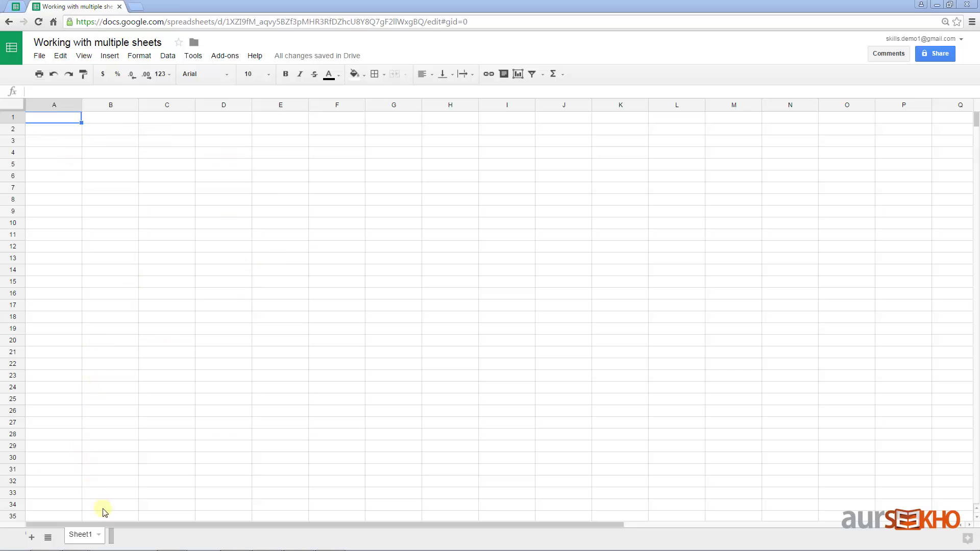
# Fill A1:A12 with january through december, then duplicate Sheet1 as 'Copy of Sheet1'
pyautogui.click(97, 537)
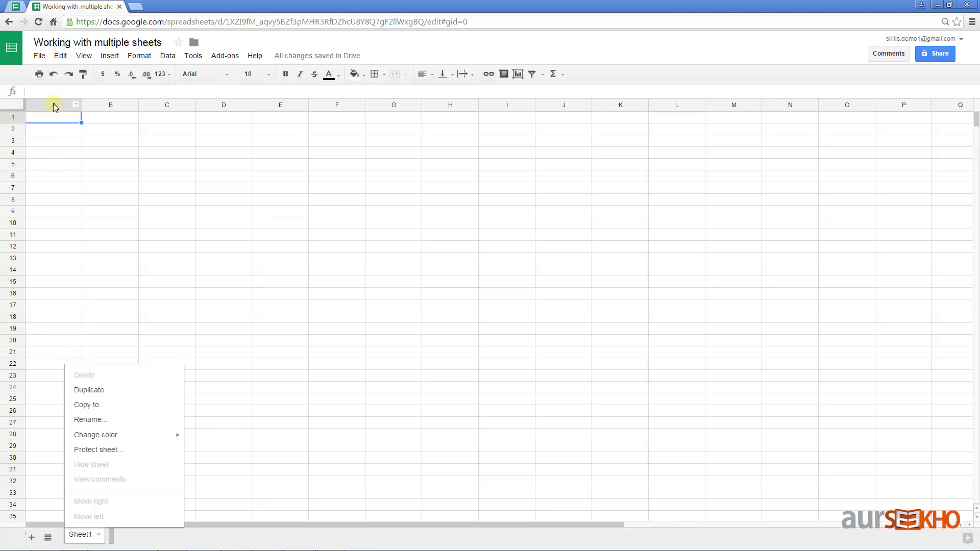
pyautogui.click(48, 118)
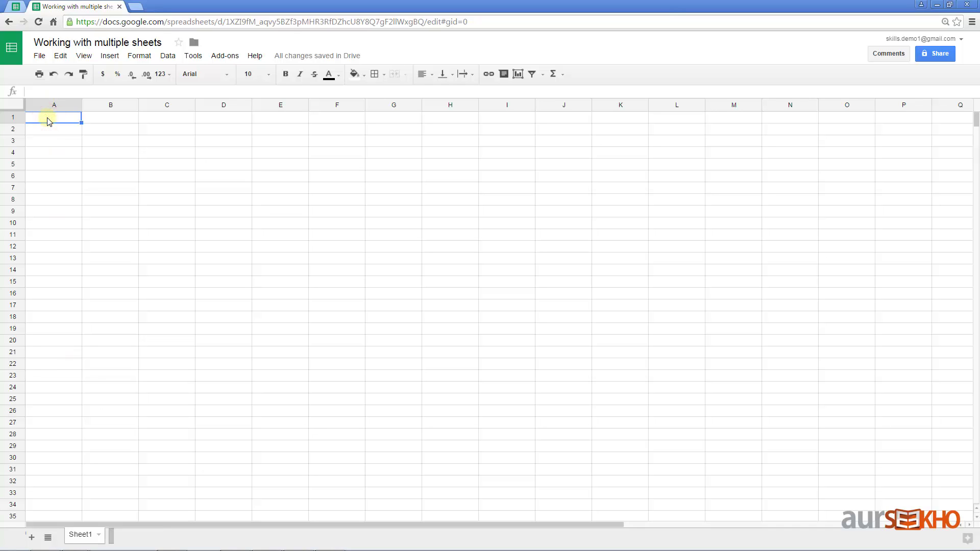
pyautogui.write('january')
pyautogui.press('Return')
pyautogui.click(62, 120)
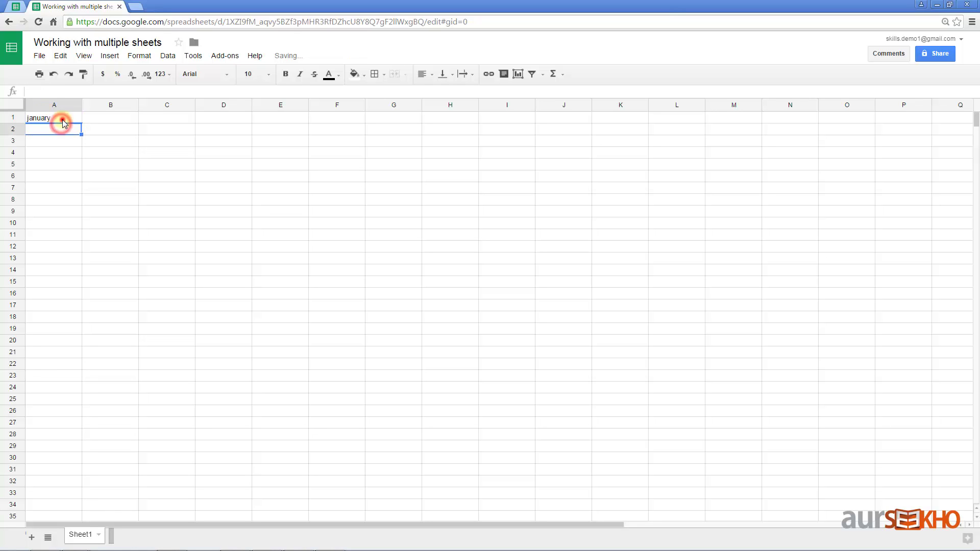
pyautogui.moveTo(82, 124); pyautogui.dragTo(77, 251)
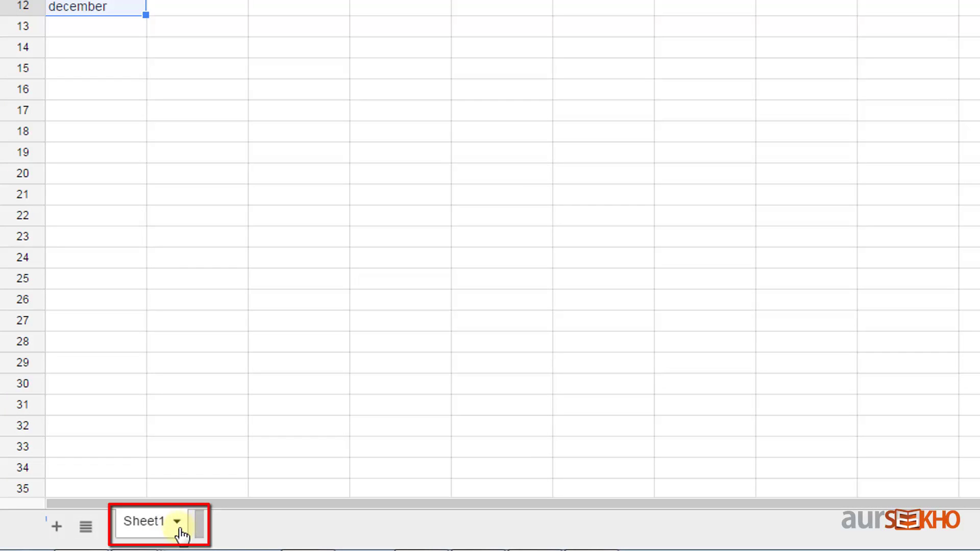
pyautogui.click(178, 529)
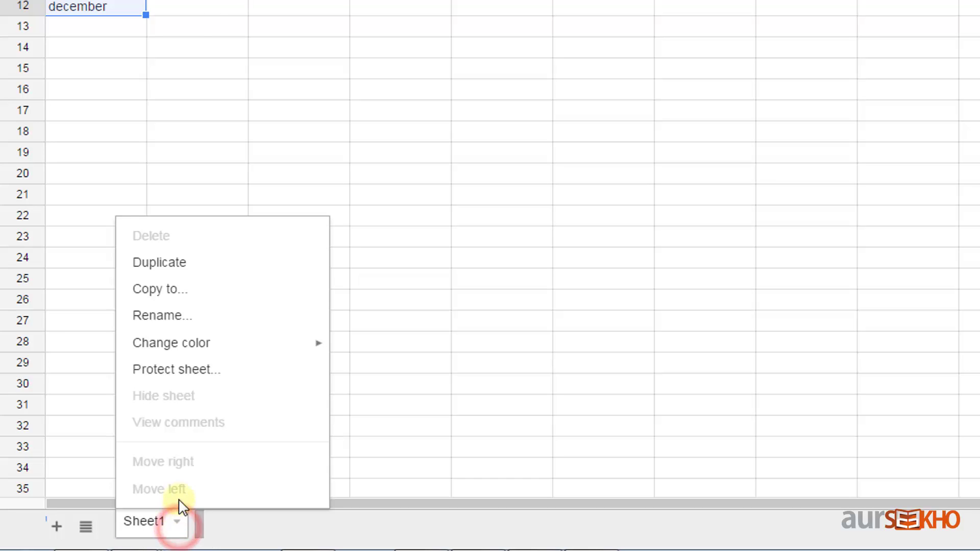
pyautogui.click(203, 270)
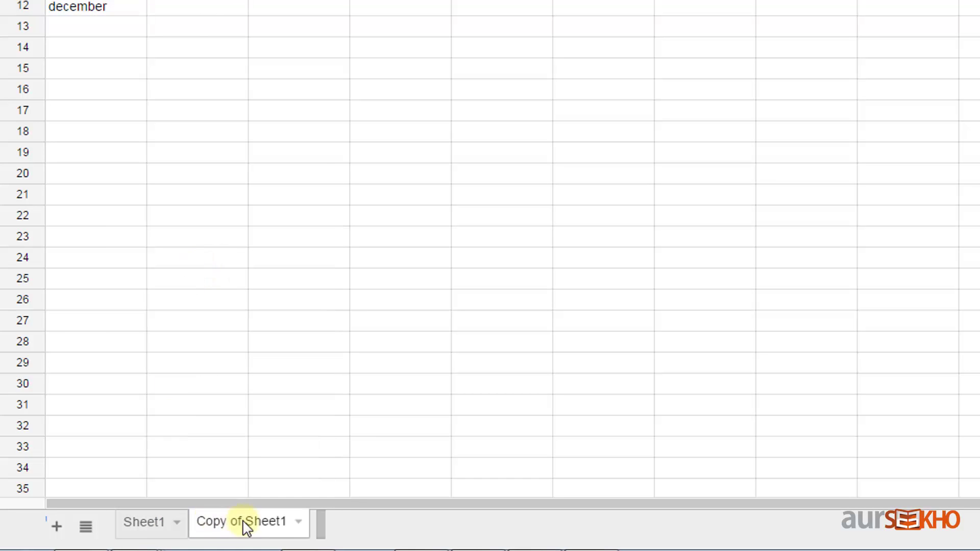
# Rename the original Sheet1 tab to 2015
pyautogui.click(147, 530)
pyautogui.click(146, 523)
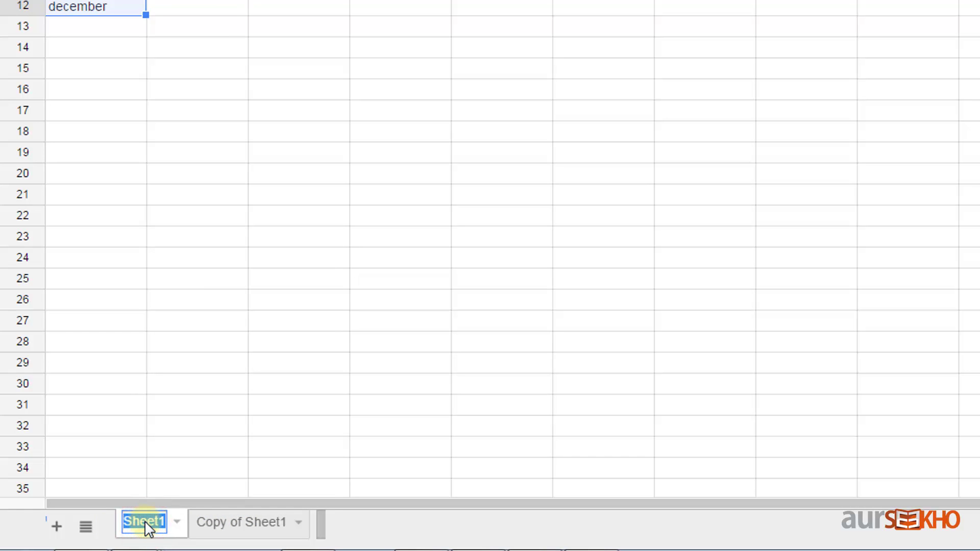
pyautogui.write('2016')
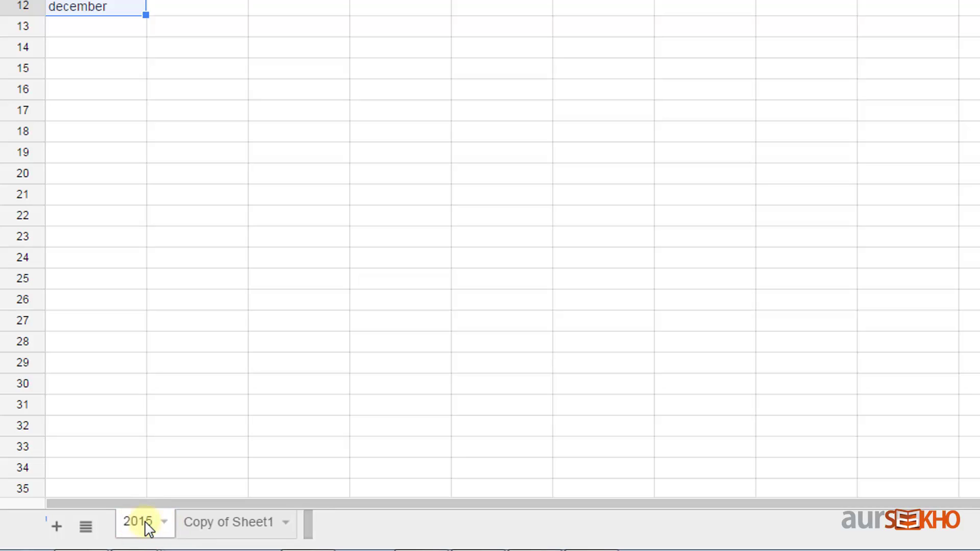
pyautogui.press('Return')
# Rename Copy of Sheet1 to 2016, then view the 2015 and 2016 sheets
pyautogui.click(222, 526)
pyautogui.doubleClick(224, 524)
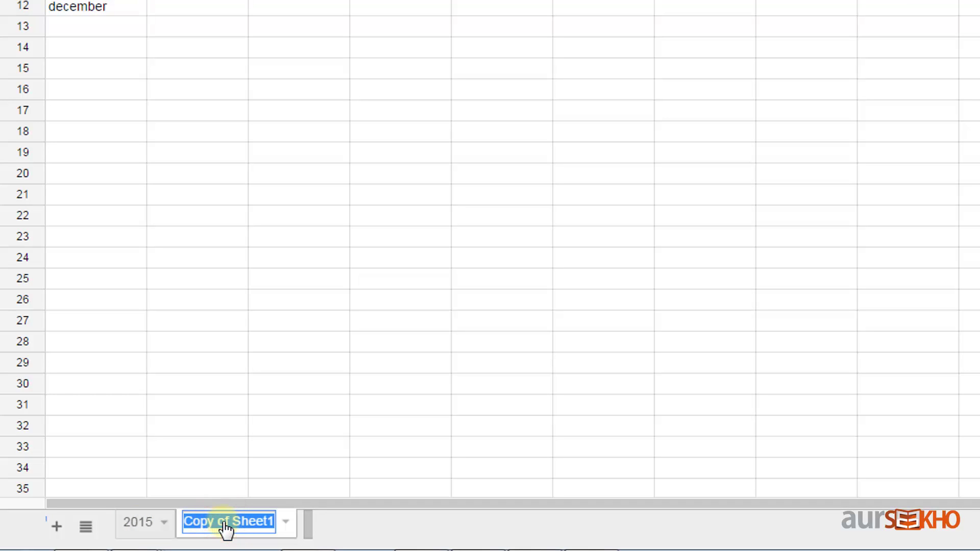
pyautogui.write('2016')
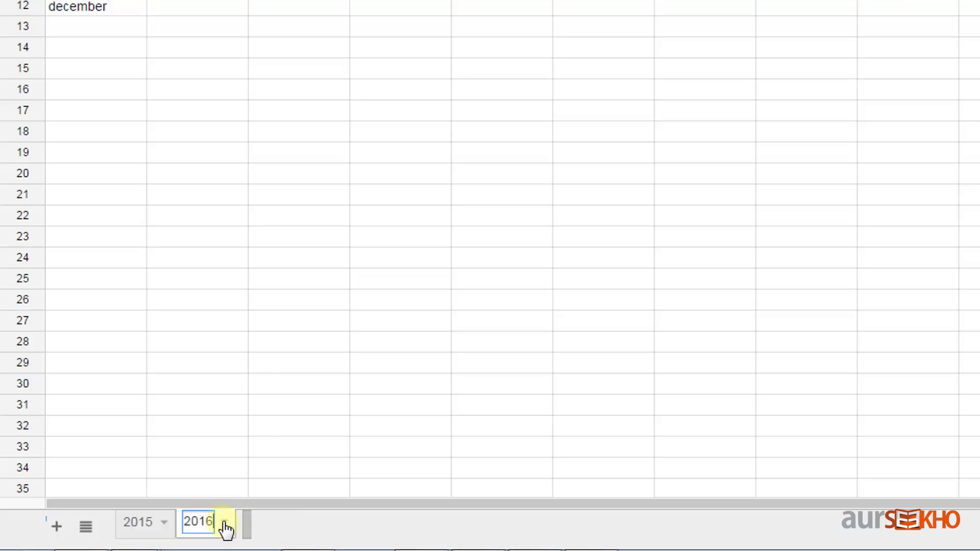
pyautogui.press('Return')
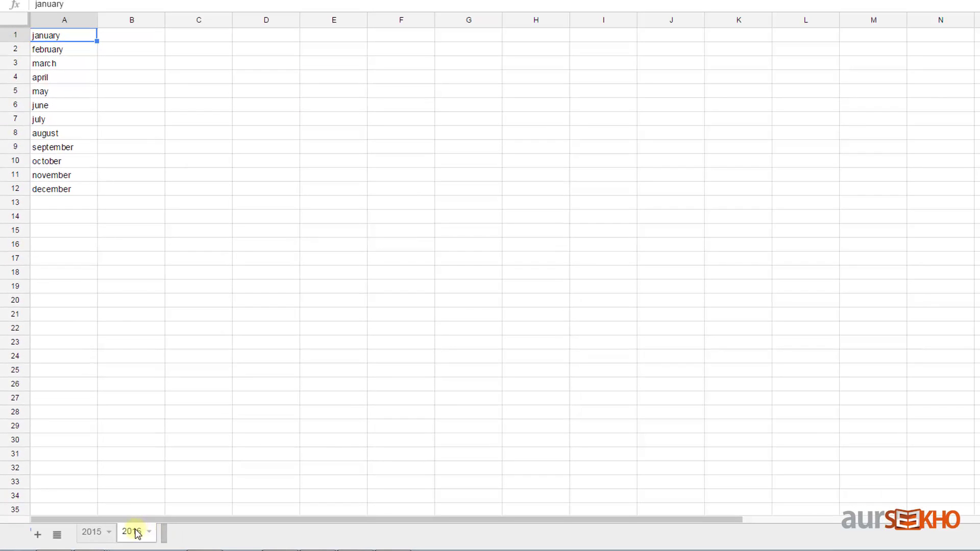
pyautogui.click(92, 532)
pyautogui.click(134, 532)
# Add three blank sheets and rename the first new one to 2017
pyautogui.click(37, 535)
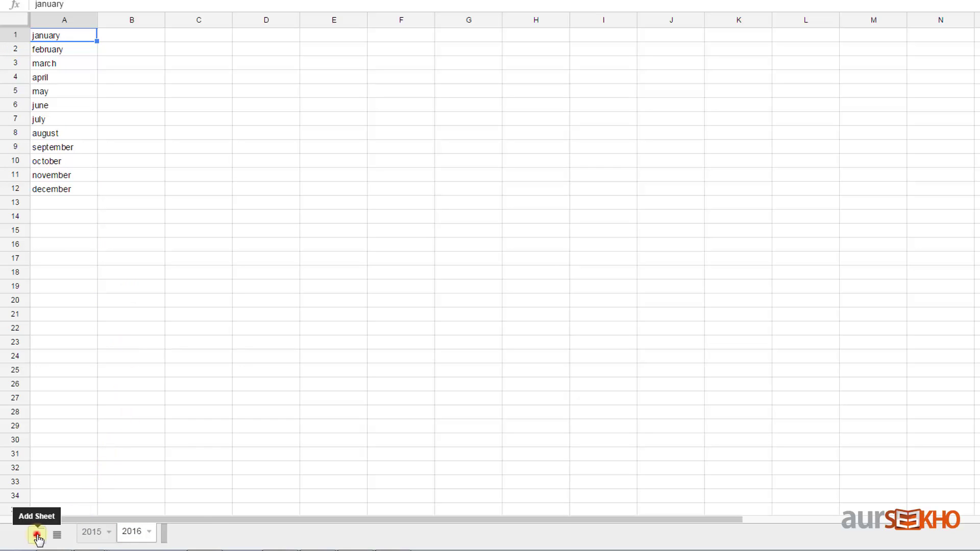
pyautogui.click(37, 536)
pyautogui.click(37, 535)
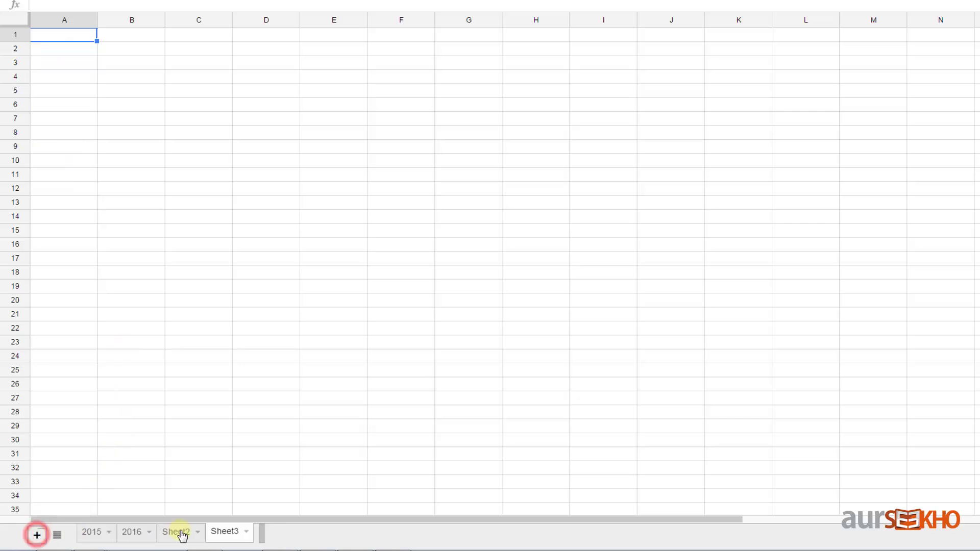
pyautogui.doubleClick(179, 533)
pyautogui.write('2017')
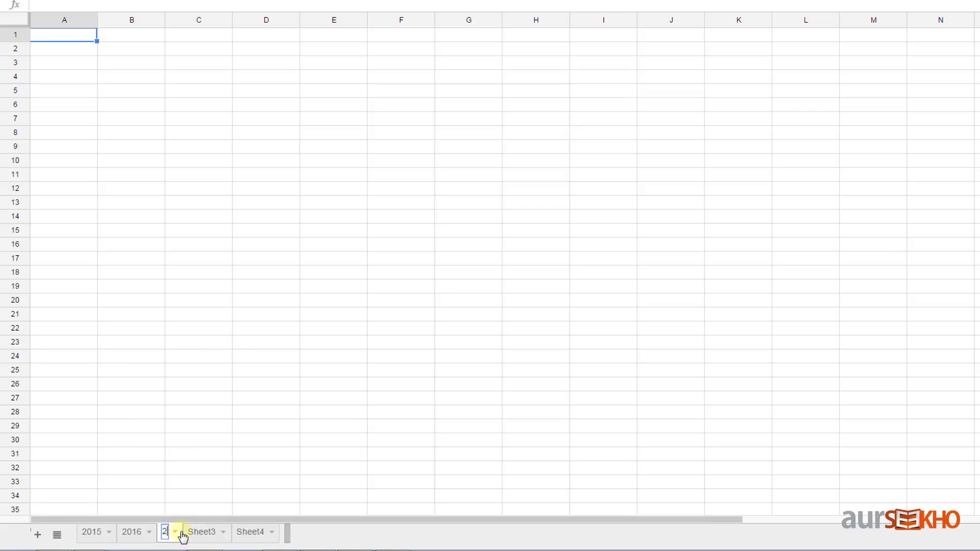
pyautogui.press('Return')
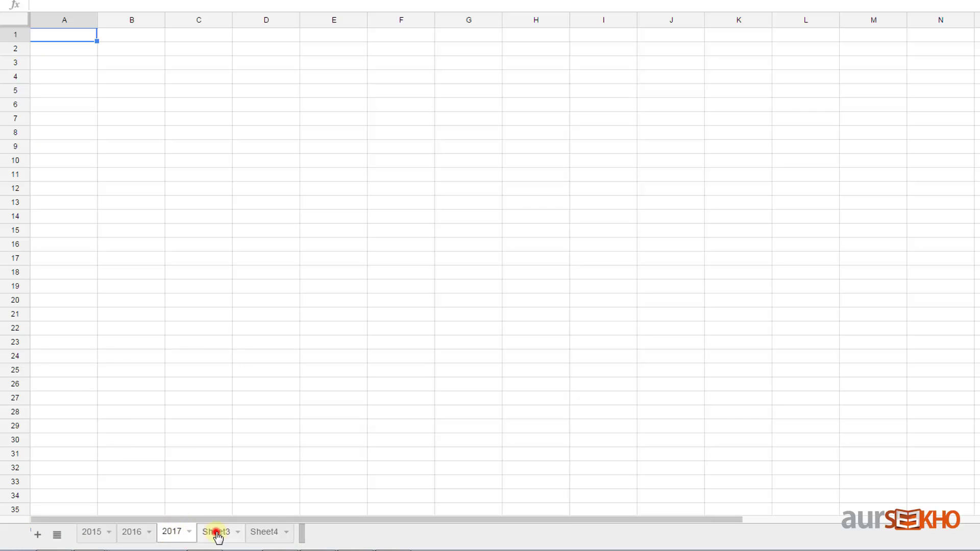
# Rename the other two new sheets to 2018 and 2019
pyautogui.doubleClick(216, 534)
pyautogui.write('2018')
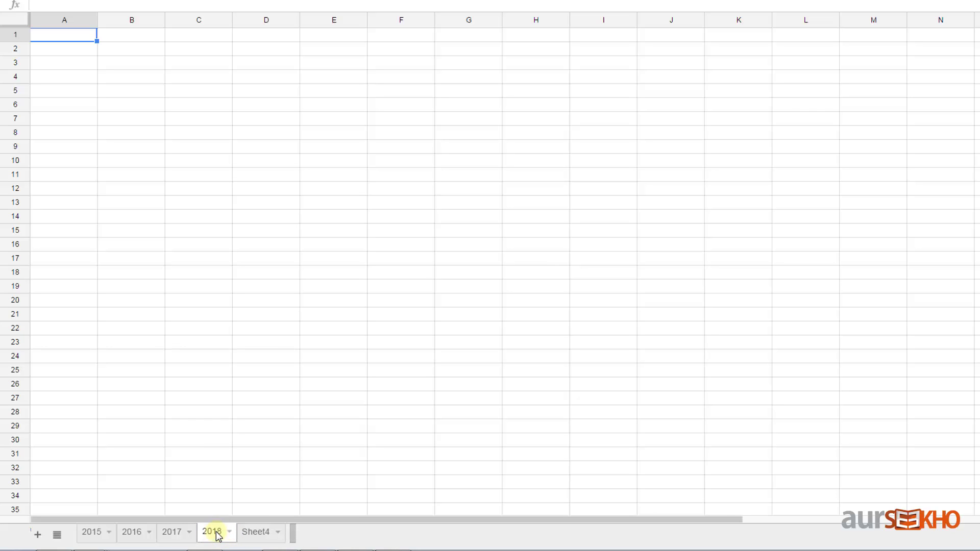
pyautogui.press('Return')
pyautogui.doubleClick(256, 534)
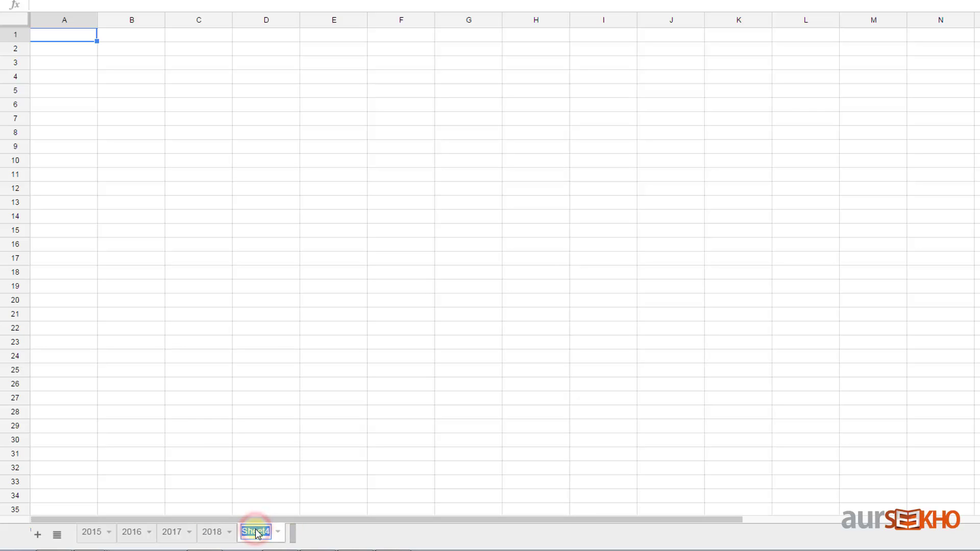
pyautogui.write('2019')
pyautogui.press('Return')
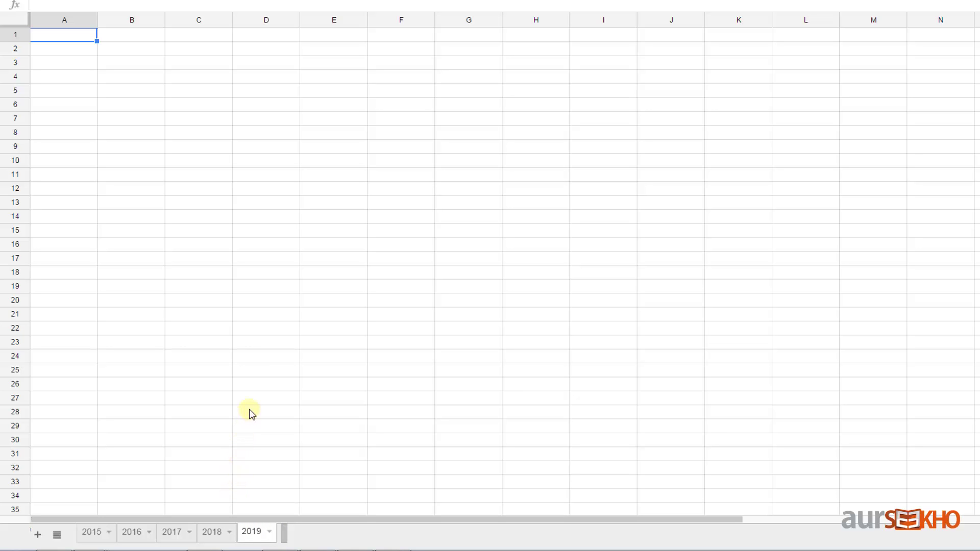
# Use the All Sheets list to jump to 2017, then 2016, then 2015, ending on 2018
pyautogui.click(83, 528)
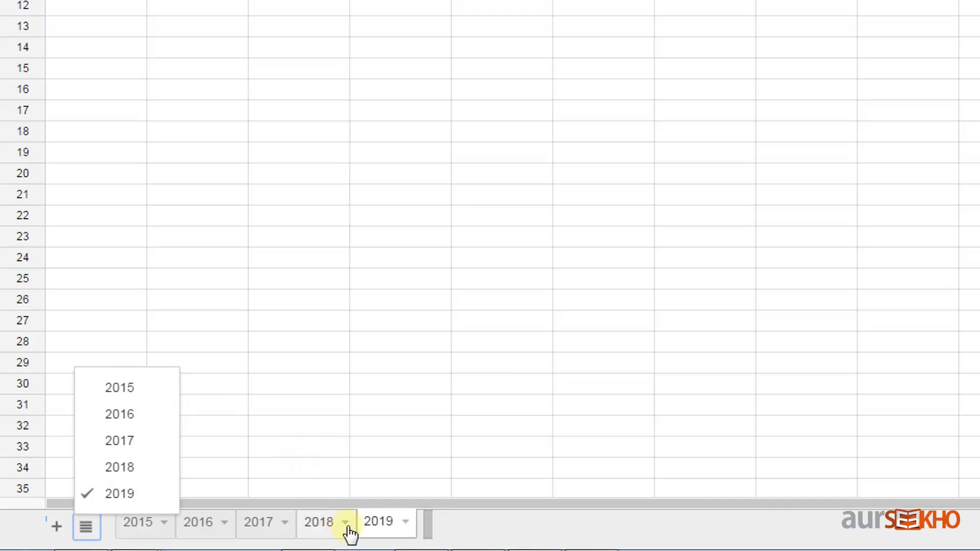
pyautogui.click(433, 529)
pyautogui.click(90, 531)
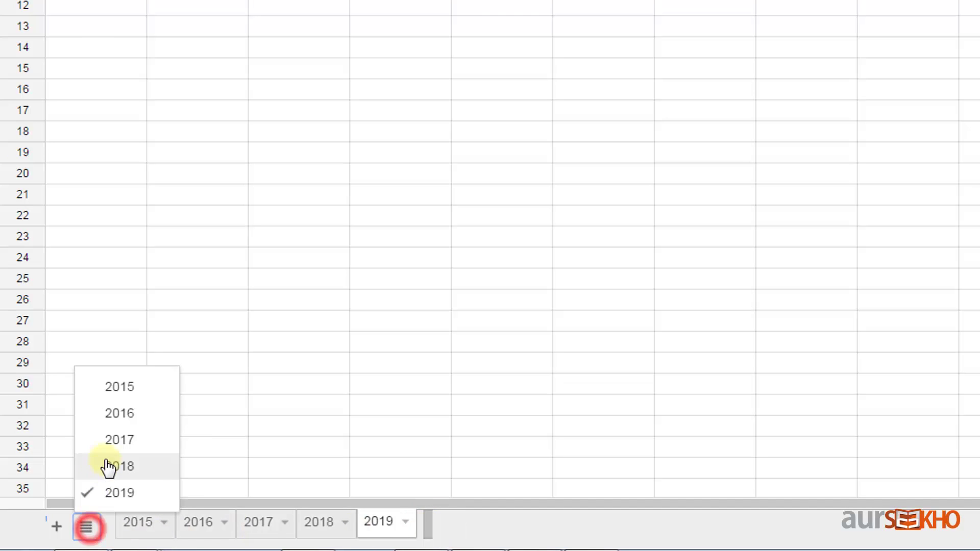
pyautogui.click(110, 440)
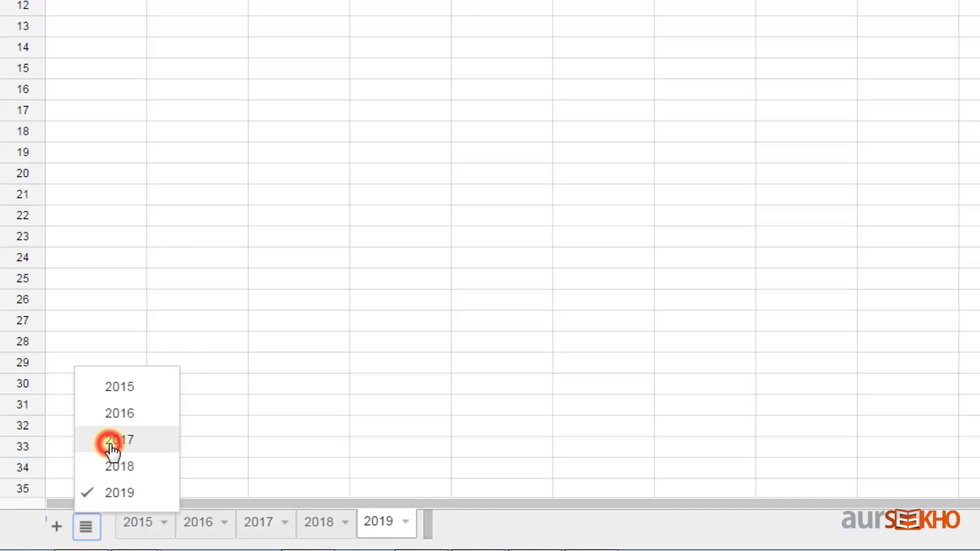
pyautogui.click(87, 526)
pyautogui.click(90, 413)
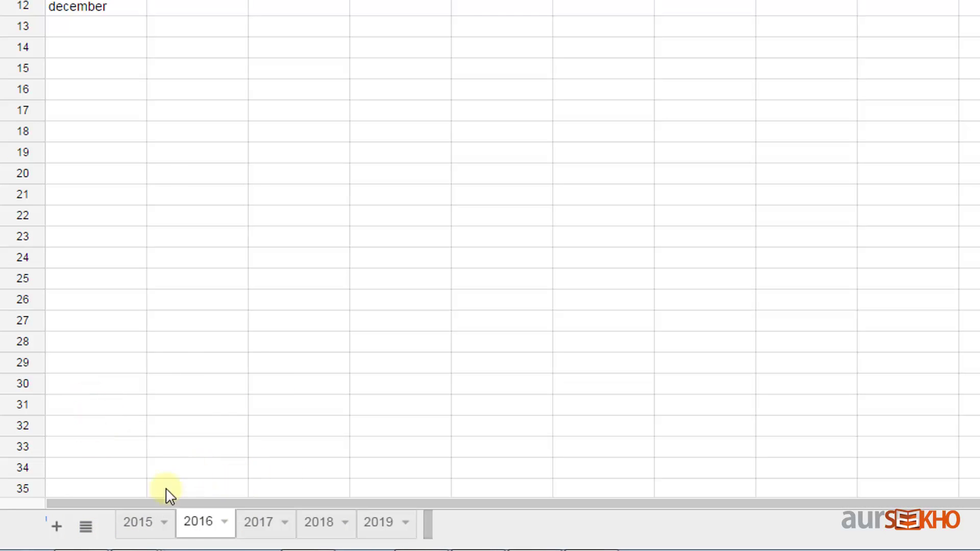
pyautogui.click(87, 527)
pyautogui.click(108, 389)
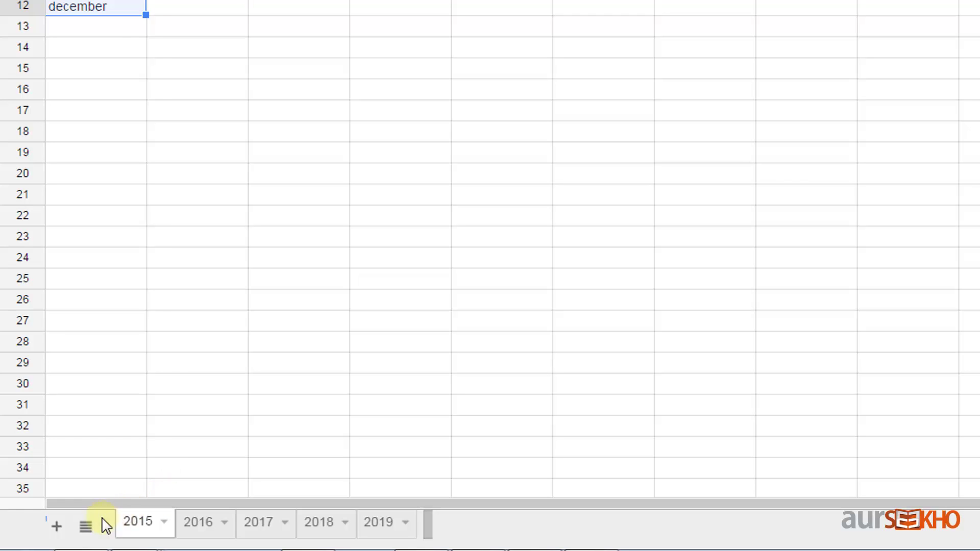
pyautogui.click(86, 527)
pyautogui.click(105, 468)
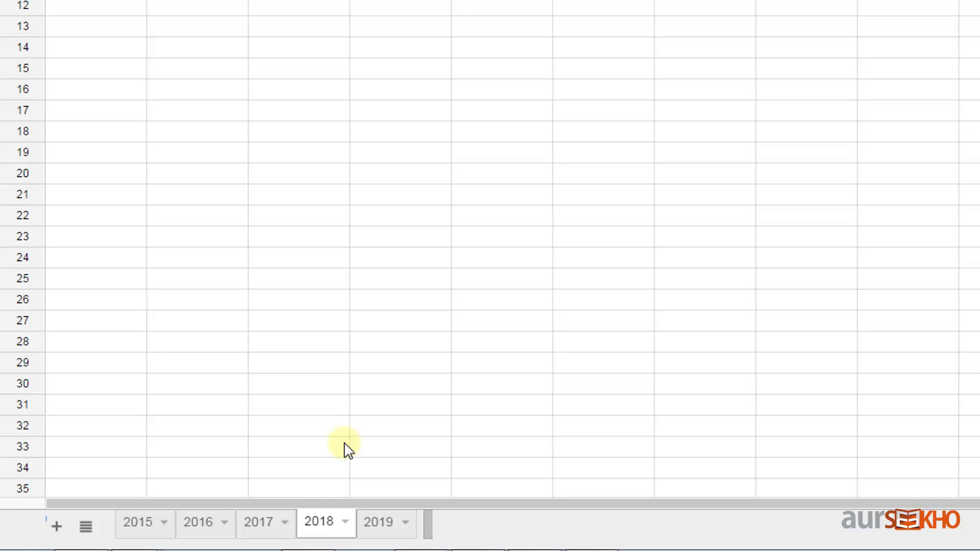
# Use Ctrl+Shift+Page Up to step back from 2018 through 2017 to the 2016 sheet
pyautogui.hotkey('ctrl', 'shift', 'pageup')
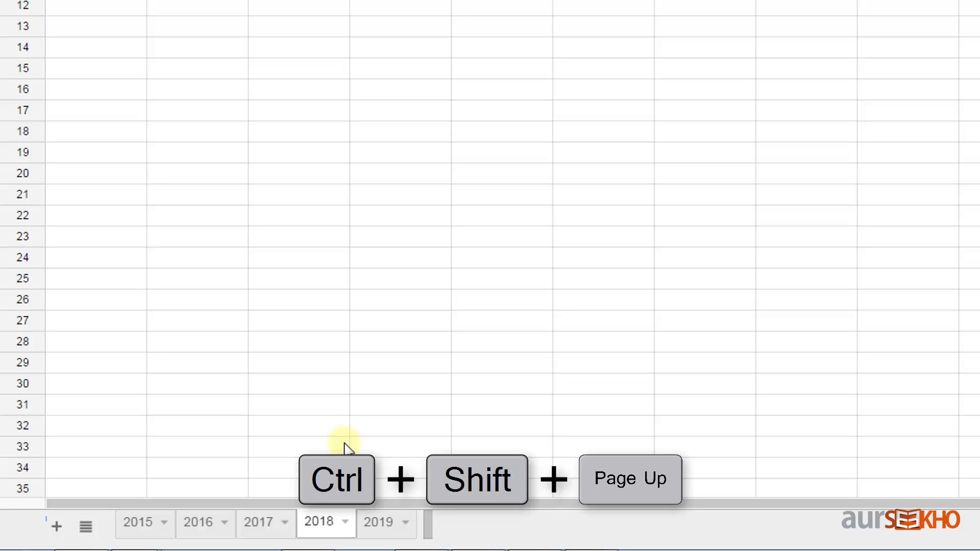
pyautogui.hotkey('ctrl', 'shift', 'pageup')
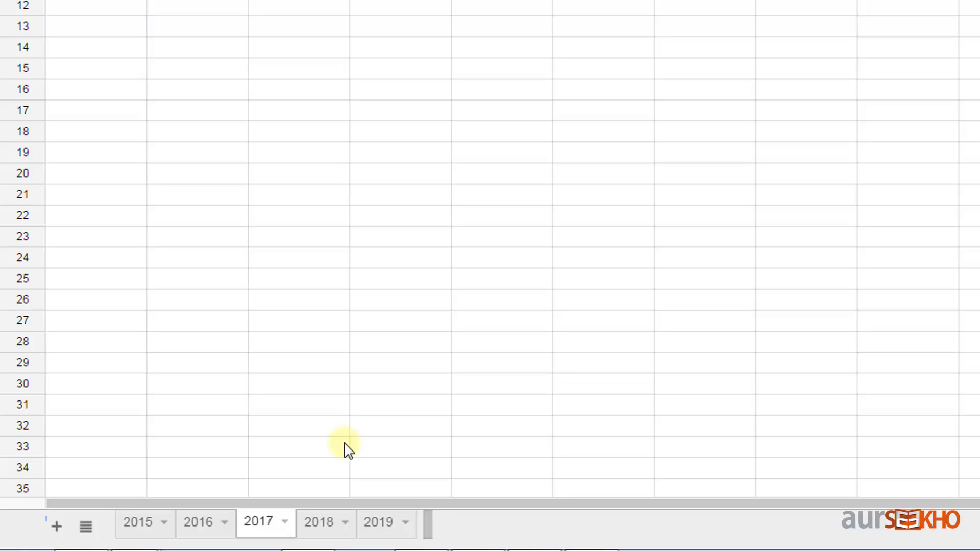
pyautogui.hotkey('ctrl', 'shift', 'pageup')
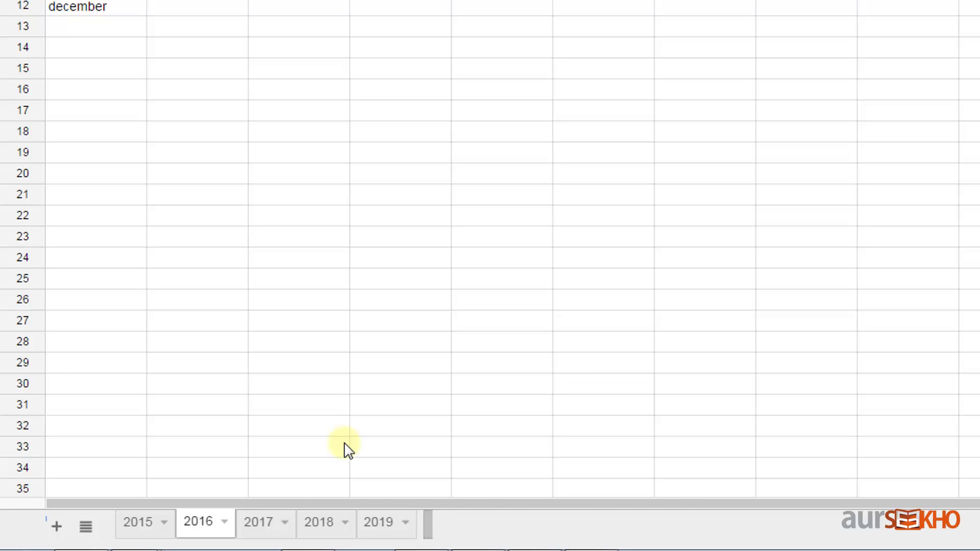
# Use Ctrl+Shift+Page Down to step forward from 2016 through 2017 to 2018
pyautogui.hotkey('ctrl', 'shift', 'pagedown')
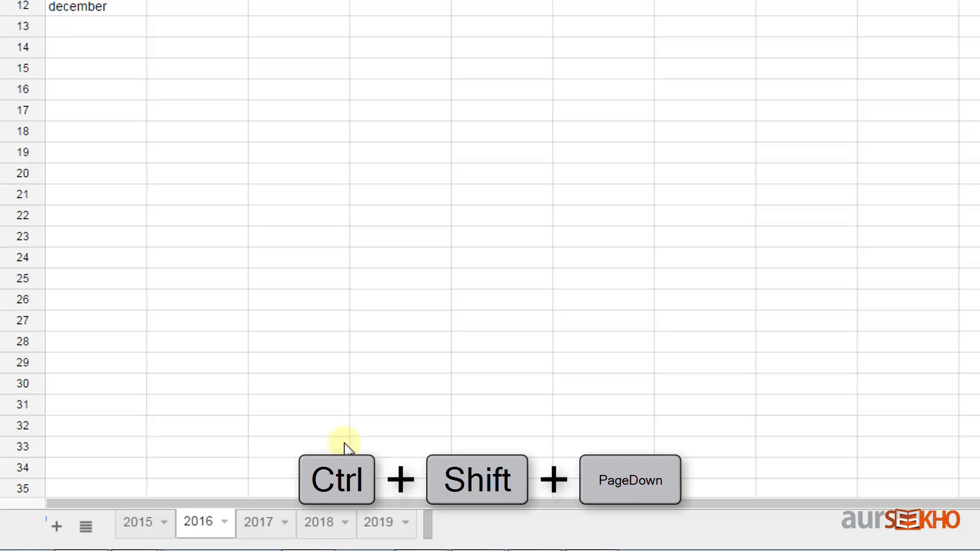
pyautogui.hotkey('ctrl', 'shift', 'pagedown')
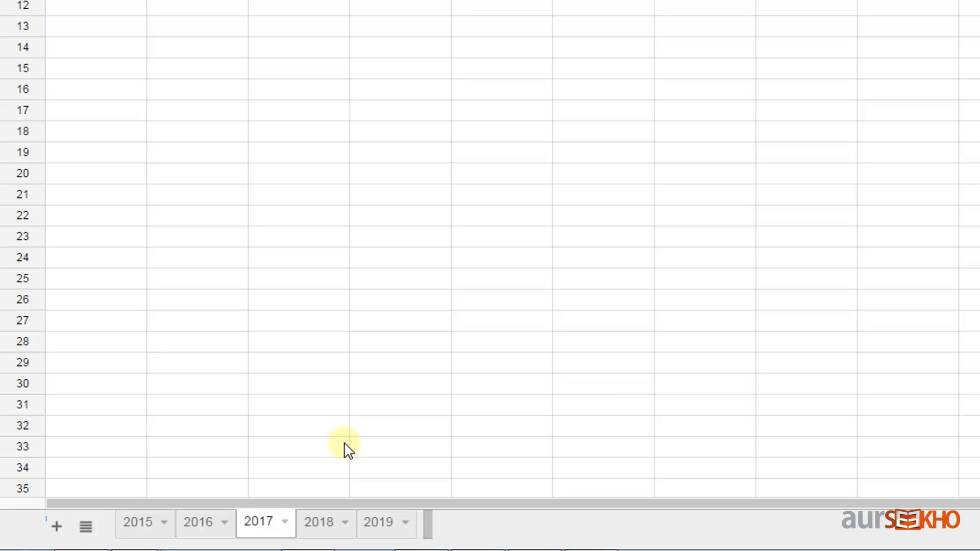
pyautogui.hotkey('ctrl', 'shift', 'pagedown')
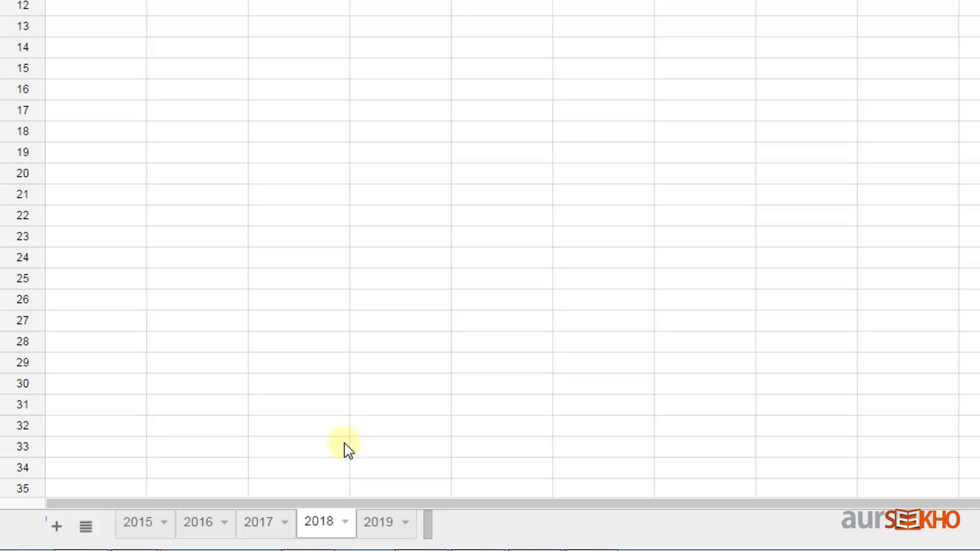
pyautogui.hotkey('alt', 'pageup')
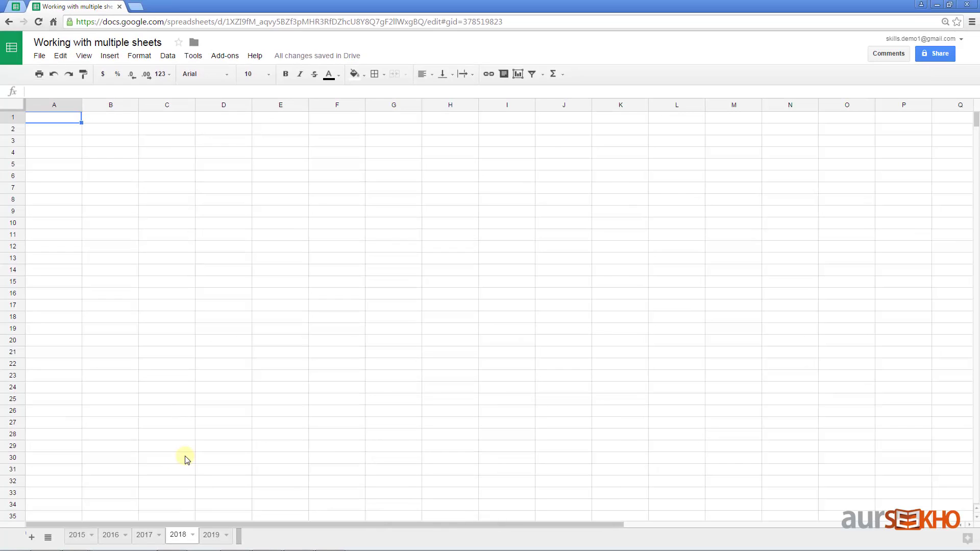
pyautogui.hscroll(5, 186, 459)
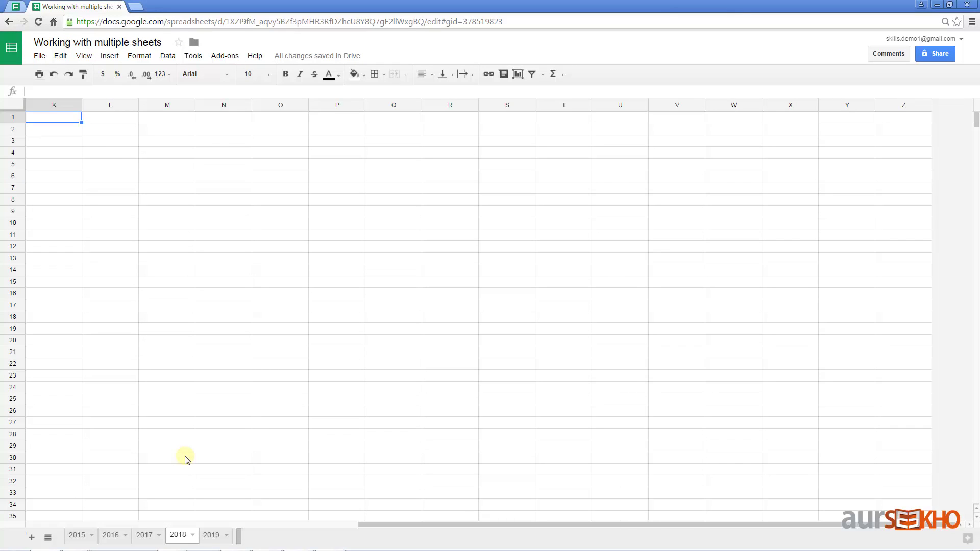
pyautogui.hscroll(-5, 186, 459)
pyautogui.hscroll(5, 185, 460)
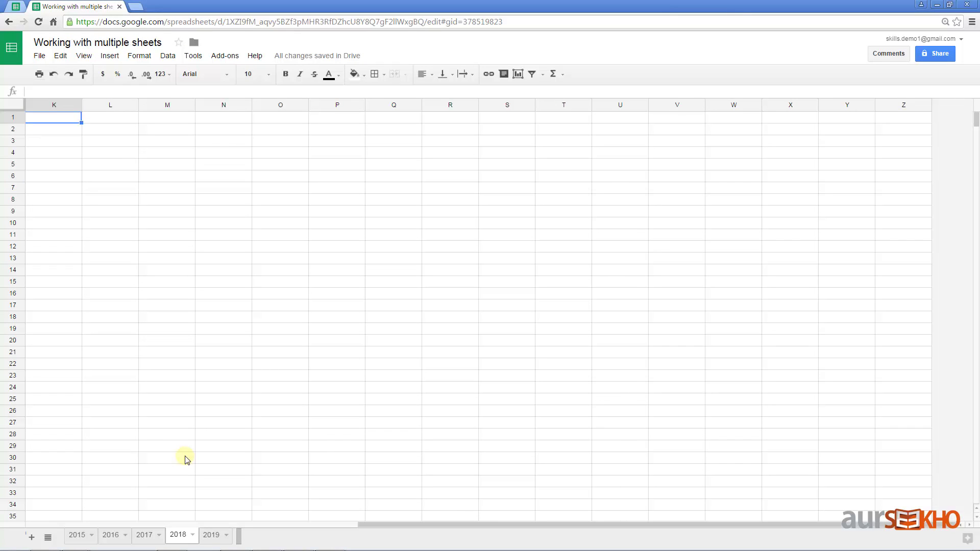